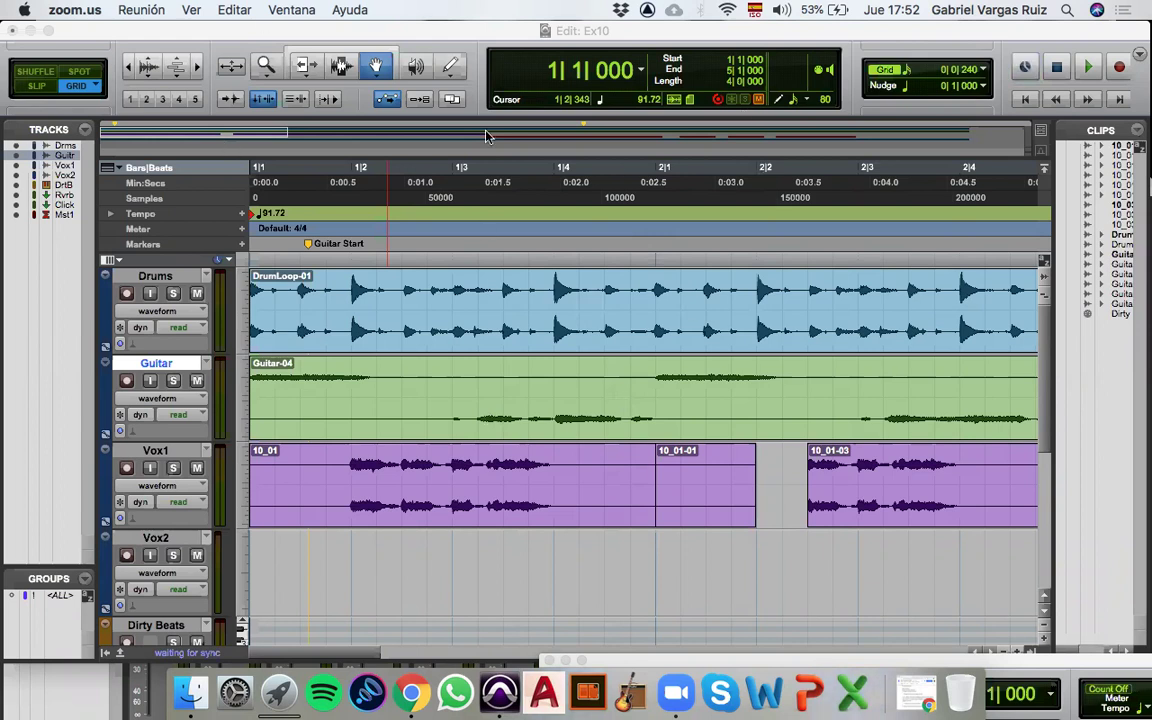
scroll(612, 410, down, 5)
scroll(607, 427, up, 5)
scroll(560, 440, down, 5)
scroll(450, 440, down, 2)
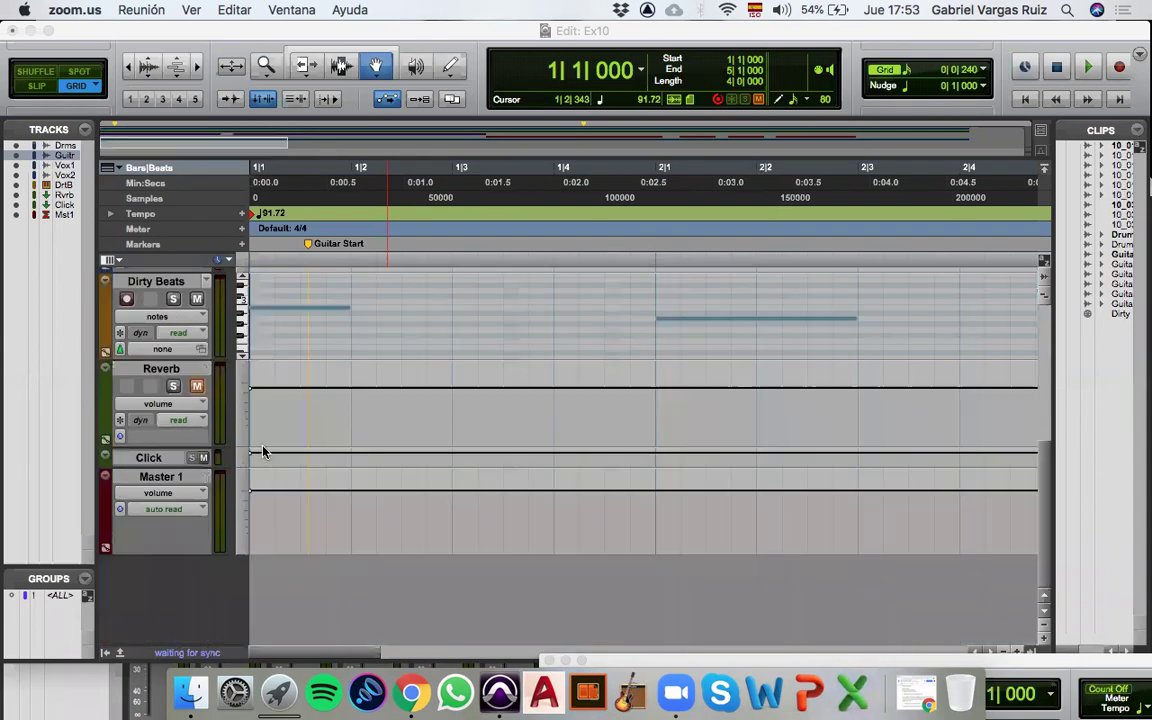
scroll(262, 448, up, 6)
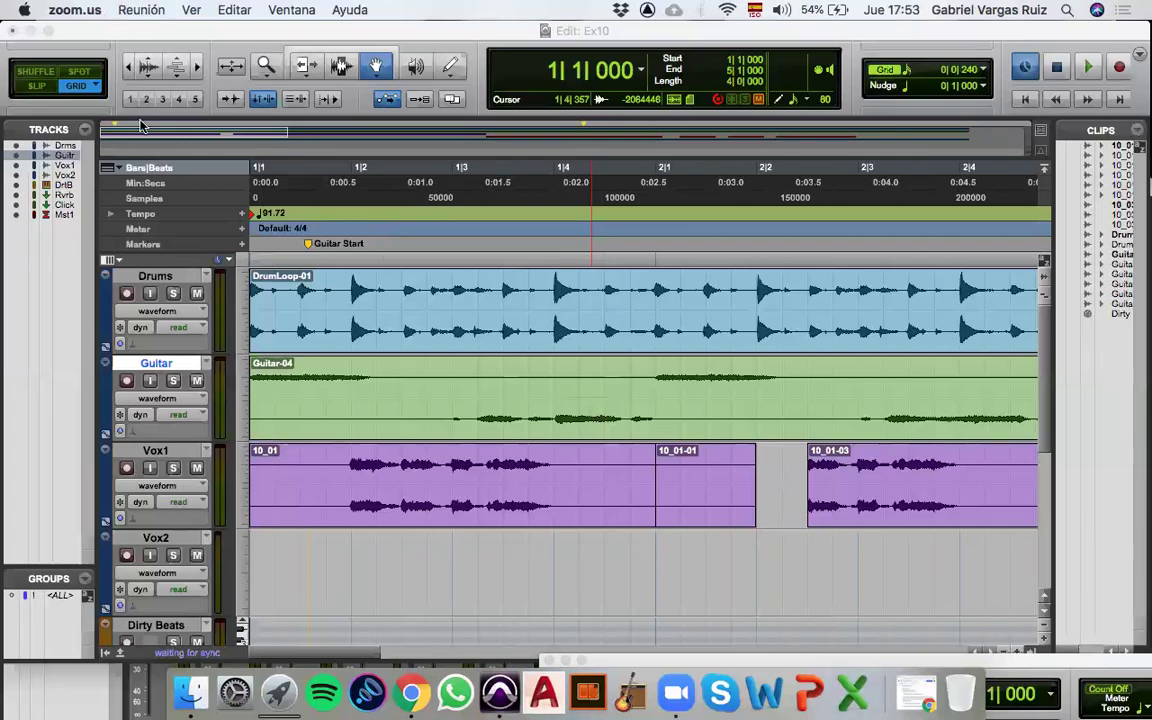
Open the Workspace browser, select the Ex10 session and open the Relink window for it.
click(177, 47)
key(super+i)
click(558, 366)
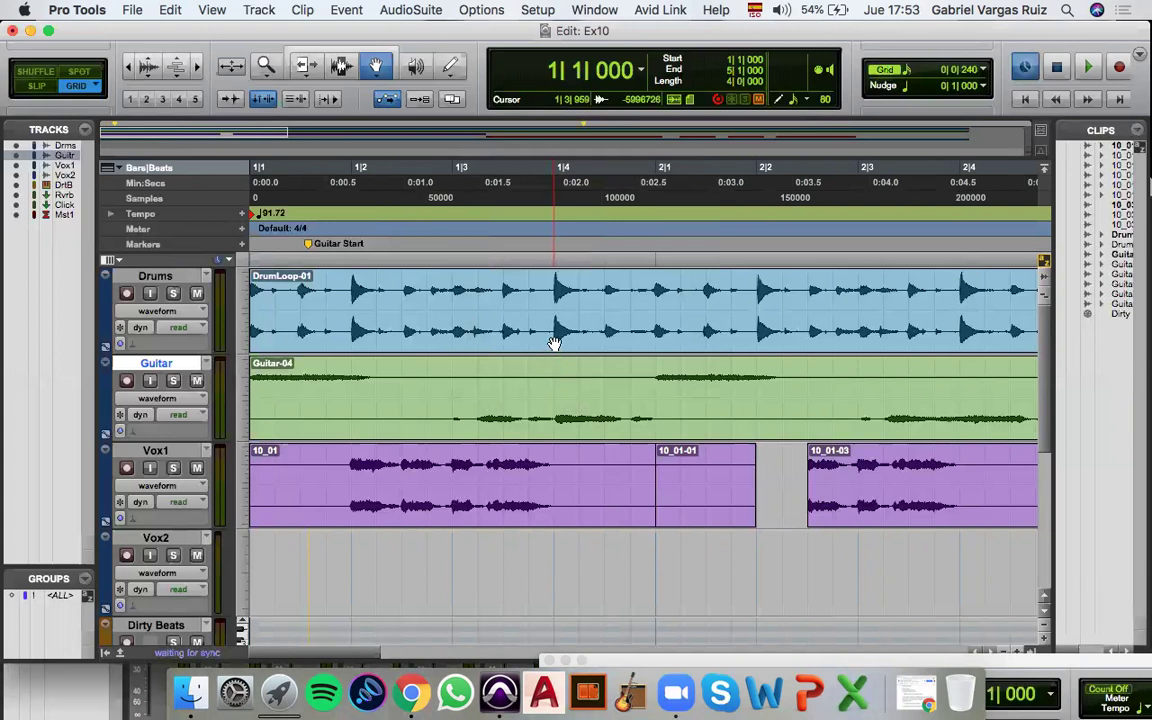
key(alt+i)
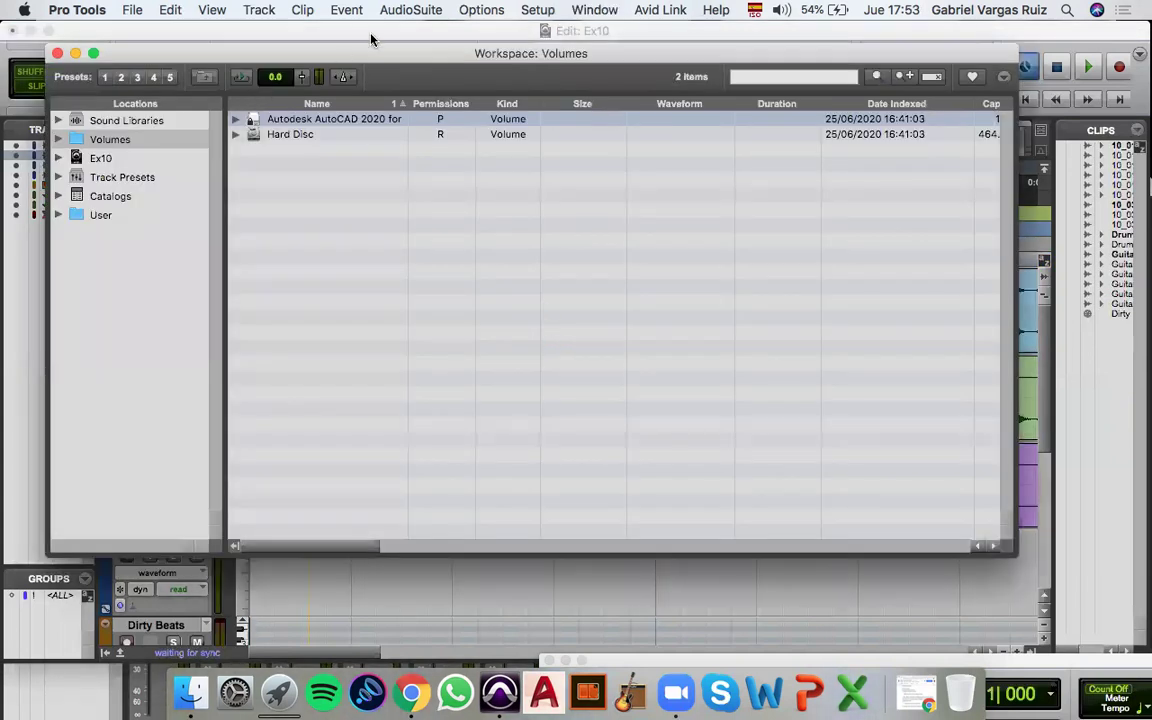
click(114, 157)
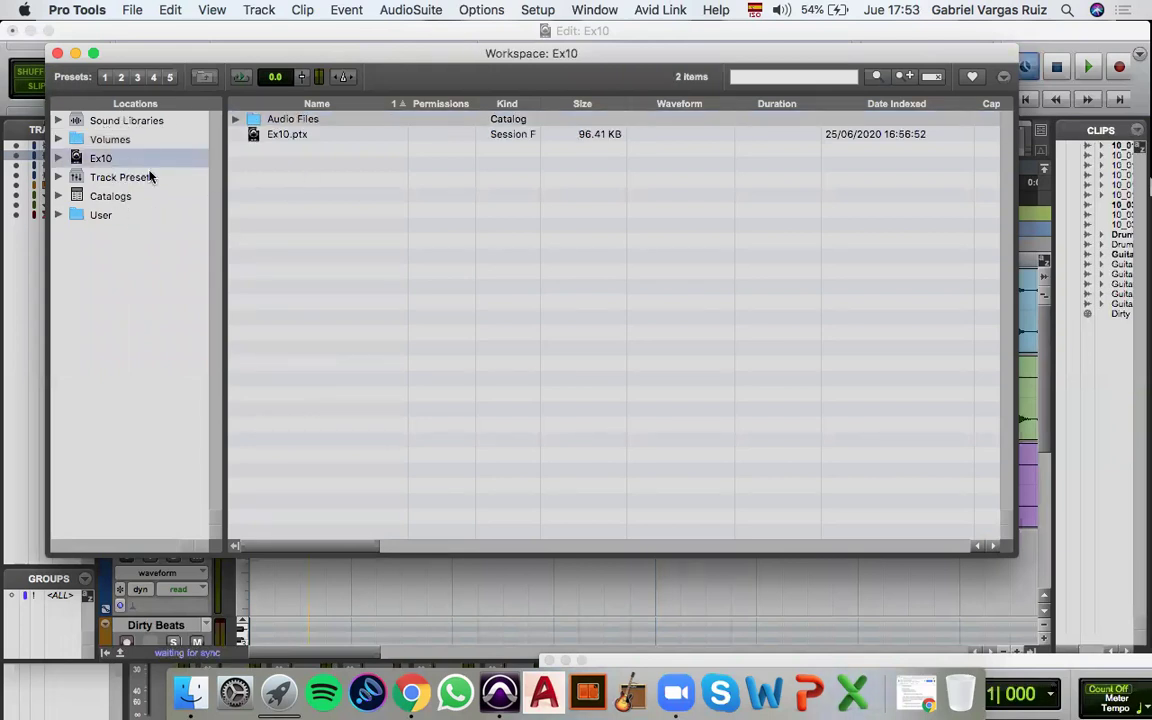
right_click(155, 166)
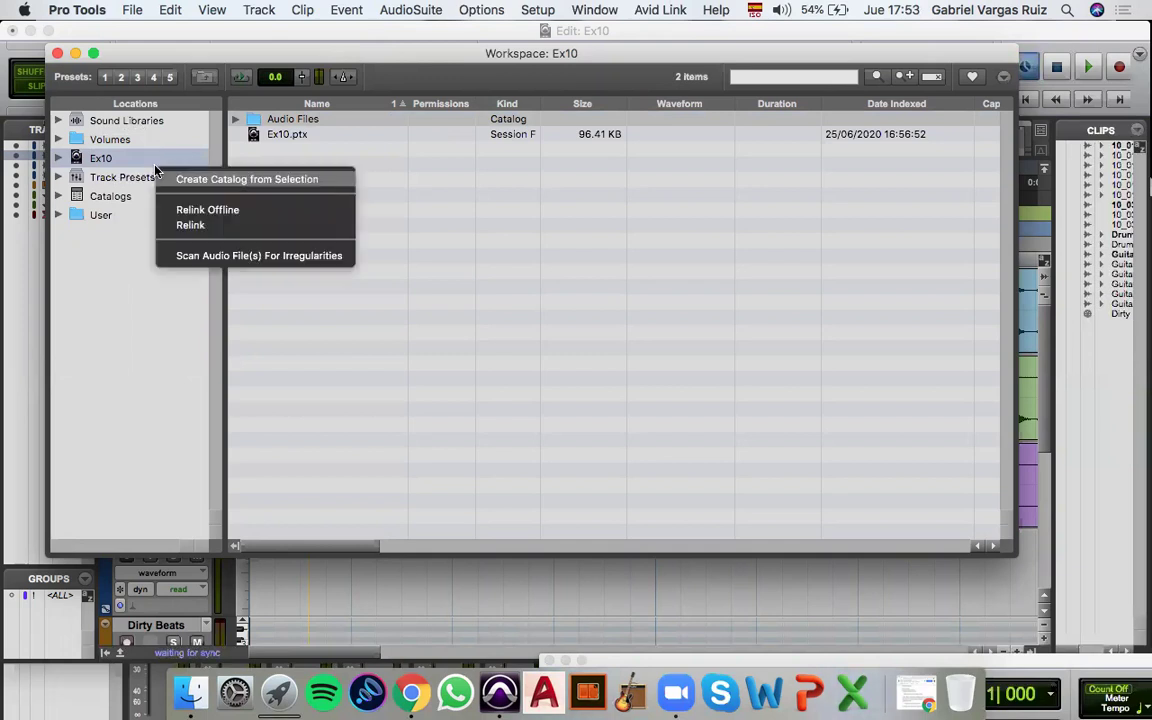
click(233, 228)
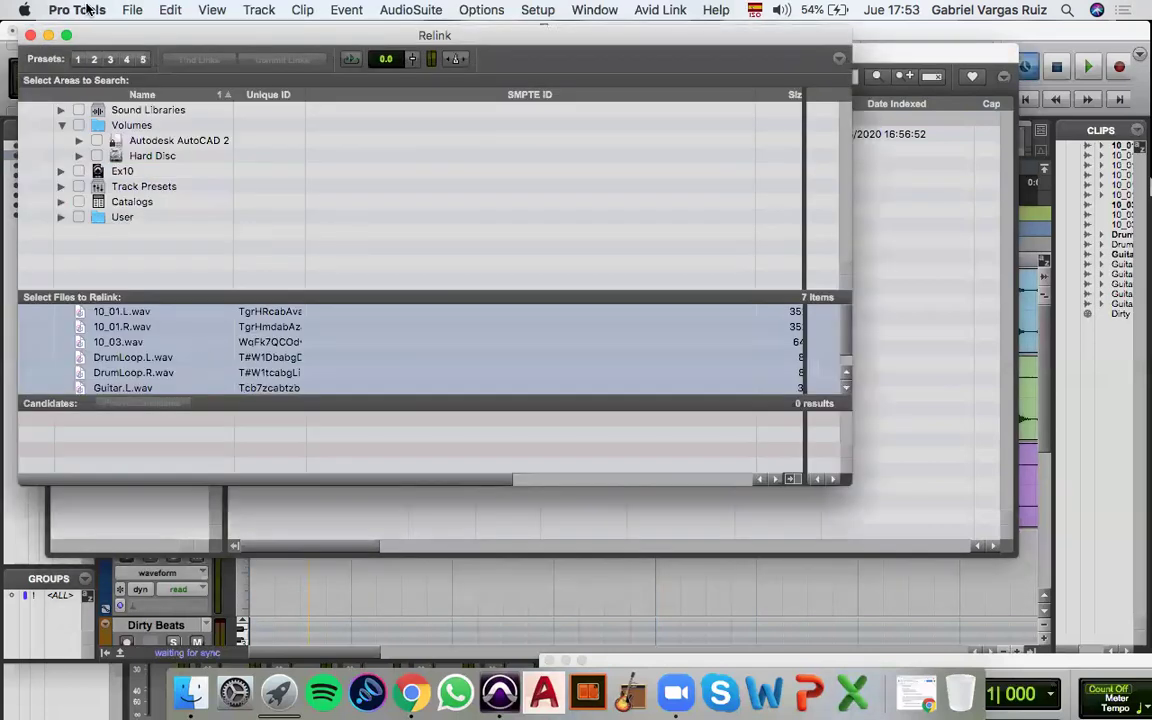
drag(438, 38, 570, 64)
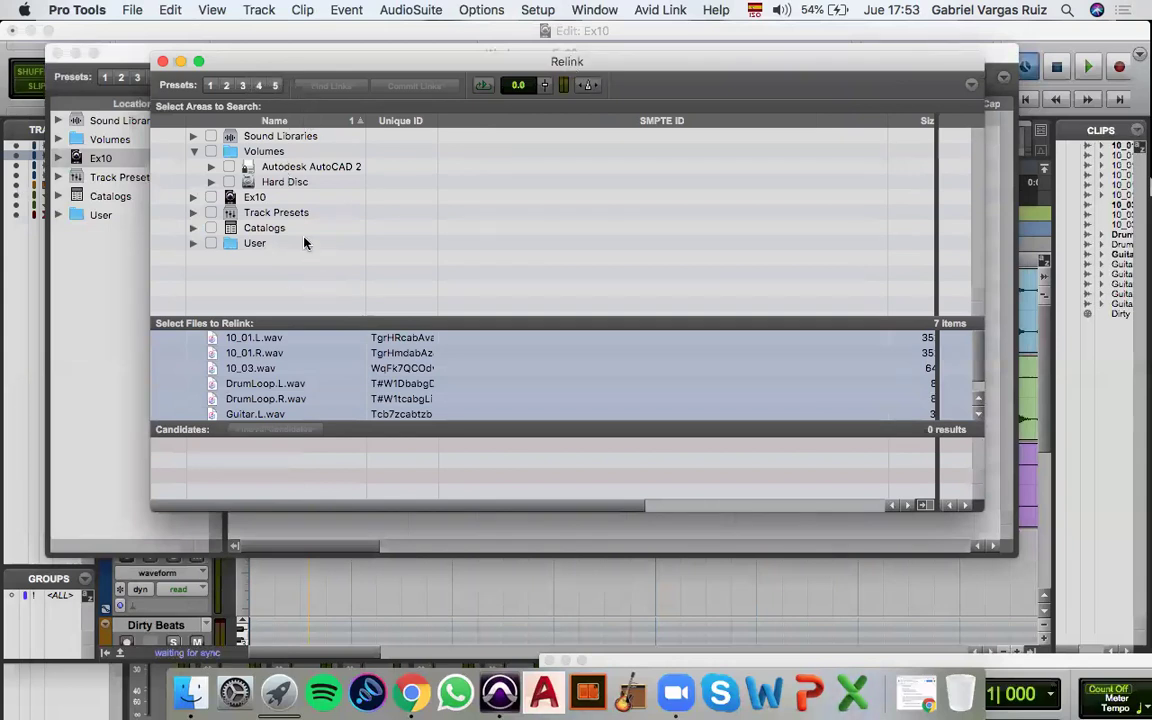
Look through the files listed for relinking and mark the Ex10 session as the area to search.
scroll(300, 360, down, 1)
scroll(270, 342, up, 1)
scroll(290, 355, down, 1)
scroll(320, 370, up, 1)
scroll(340, 378, down, 1)
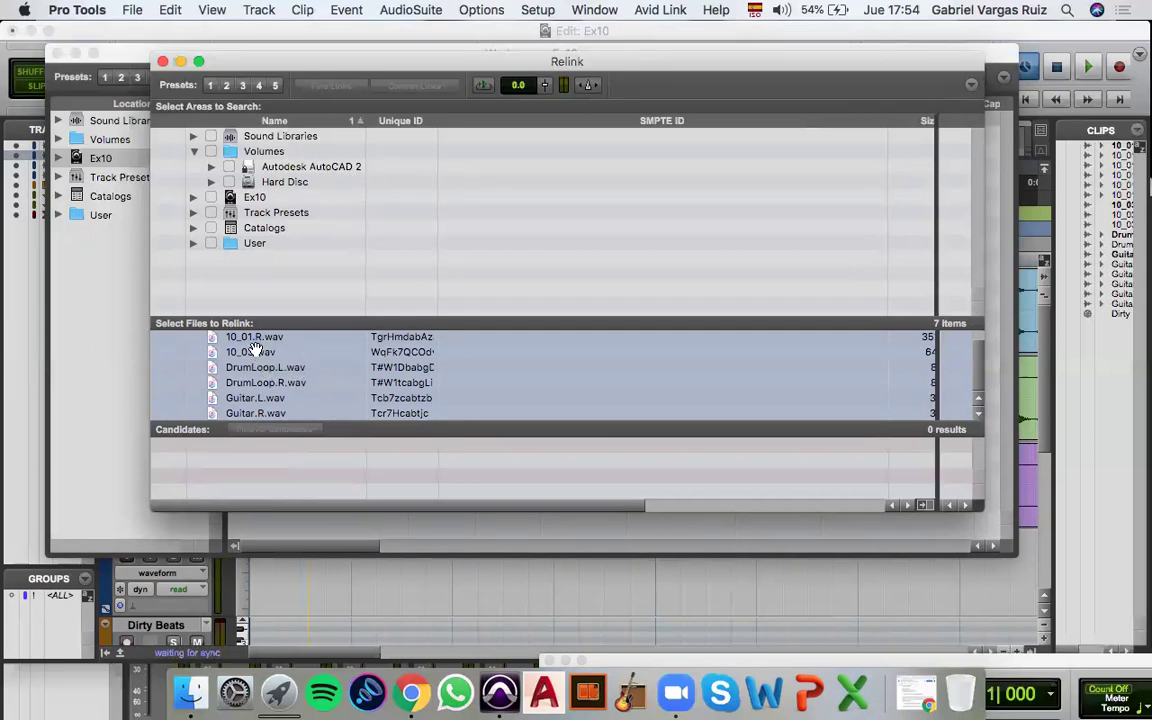
click(211, 197)
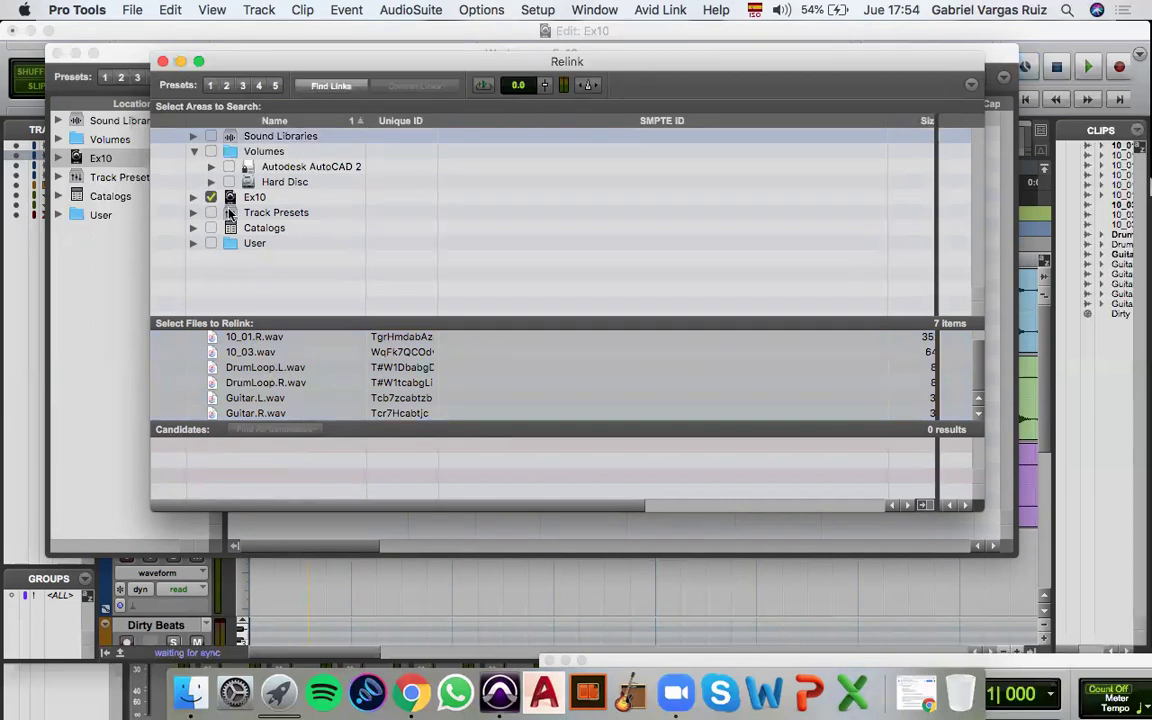
Select 10_03.wav and DrumLoop.L.wav, view the linking options for finding their links, and cancel them.
click(256, 352)
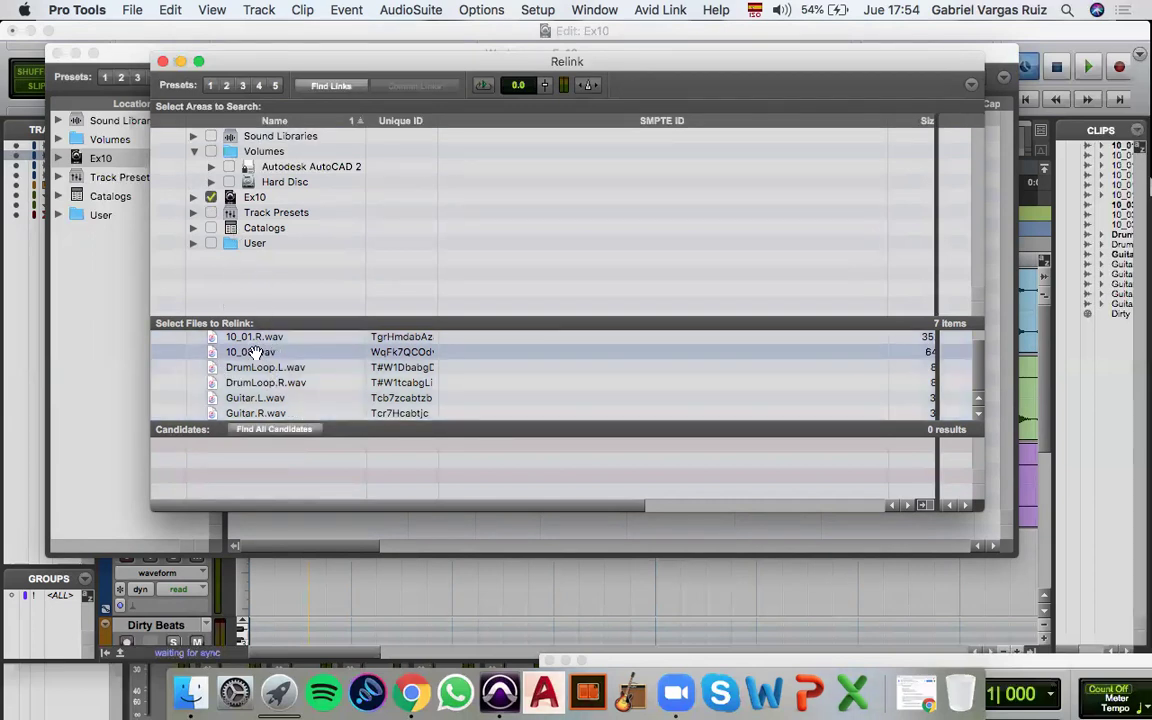
drag(265, 369, 310, 124)
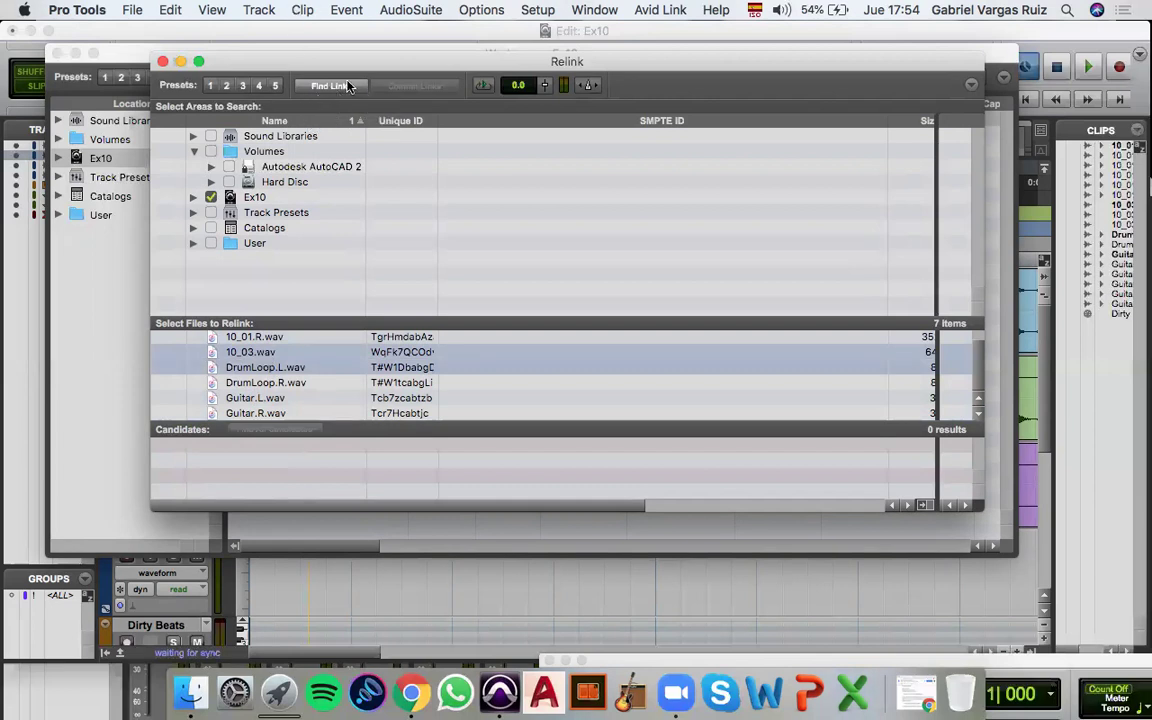
click(334, 87)
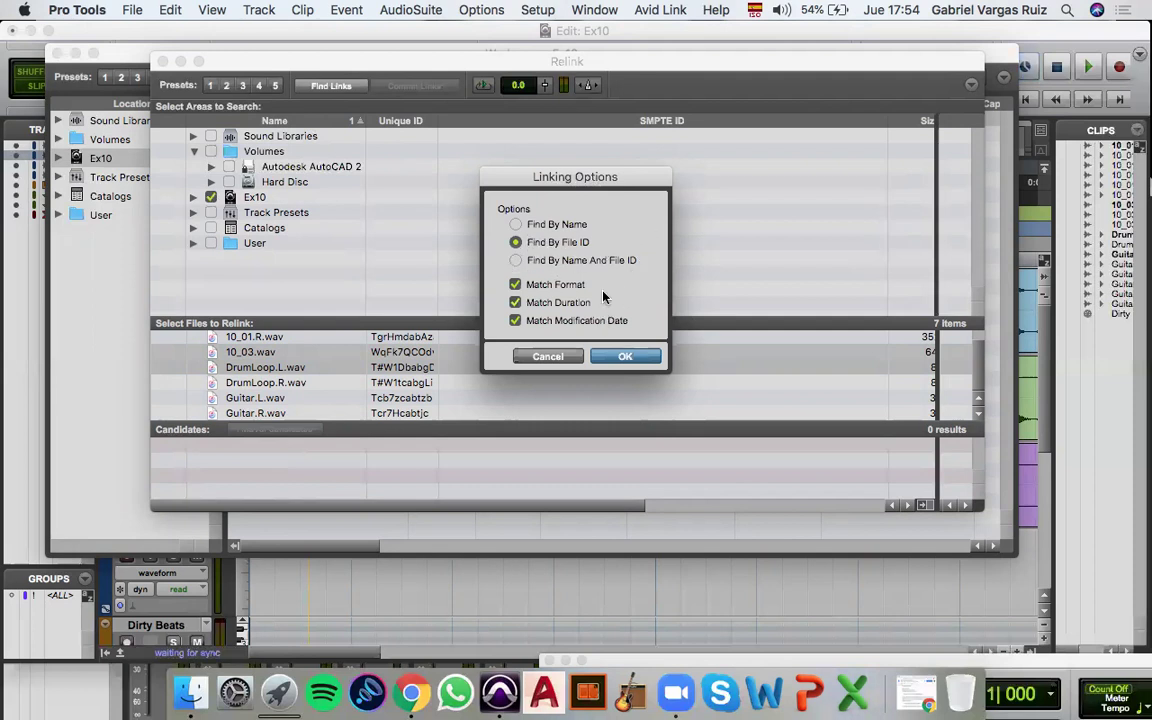
click(547, 356)
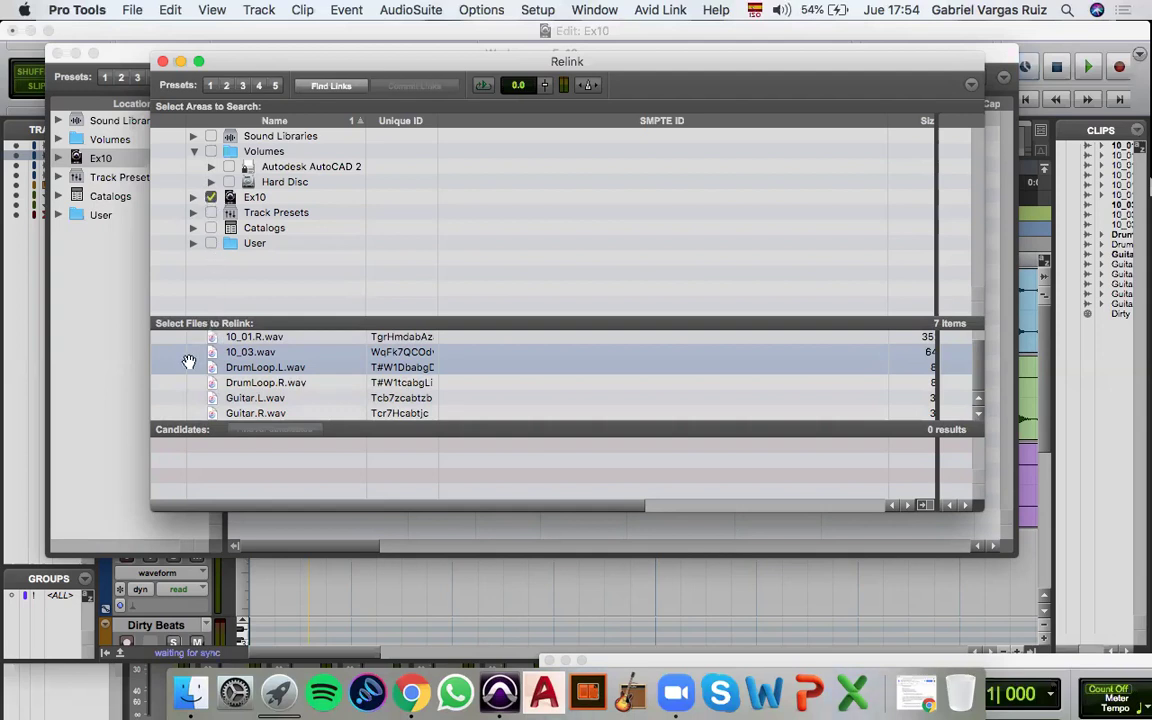
click(232, 352)
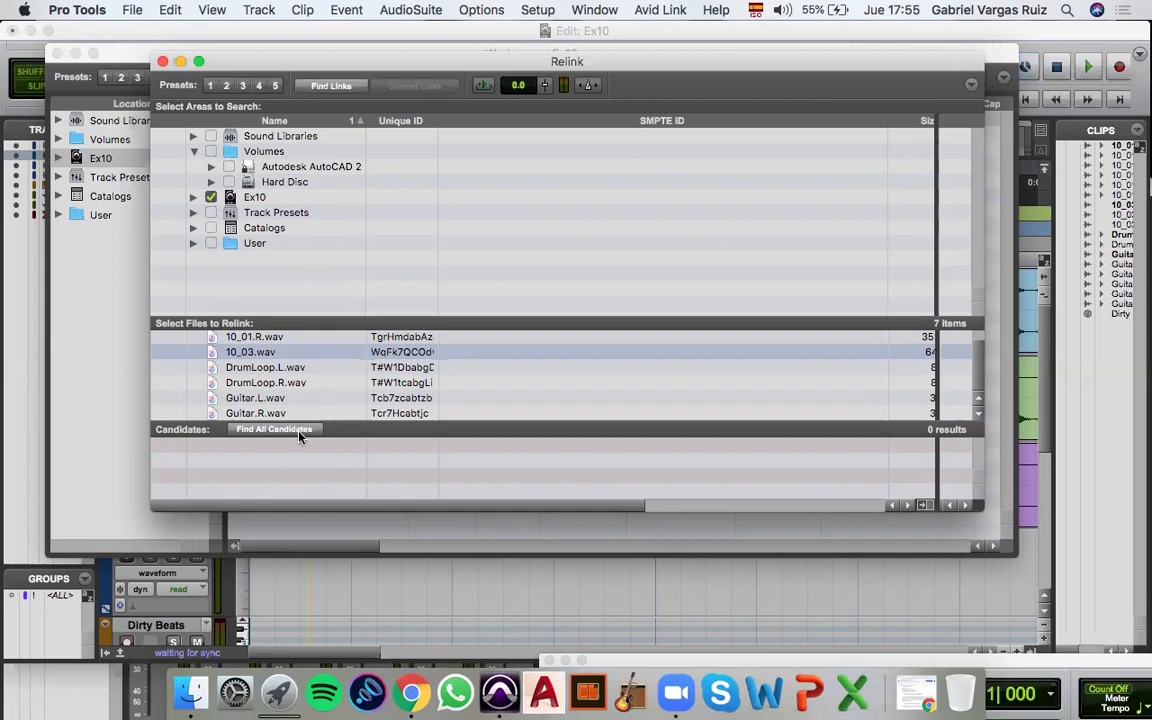
click(260, 370)
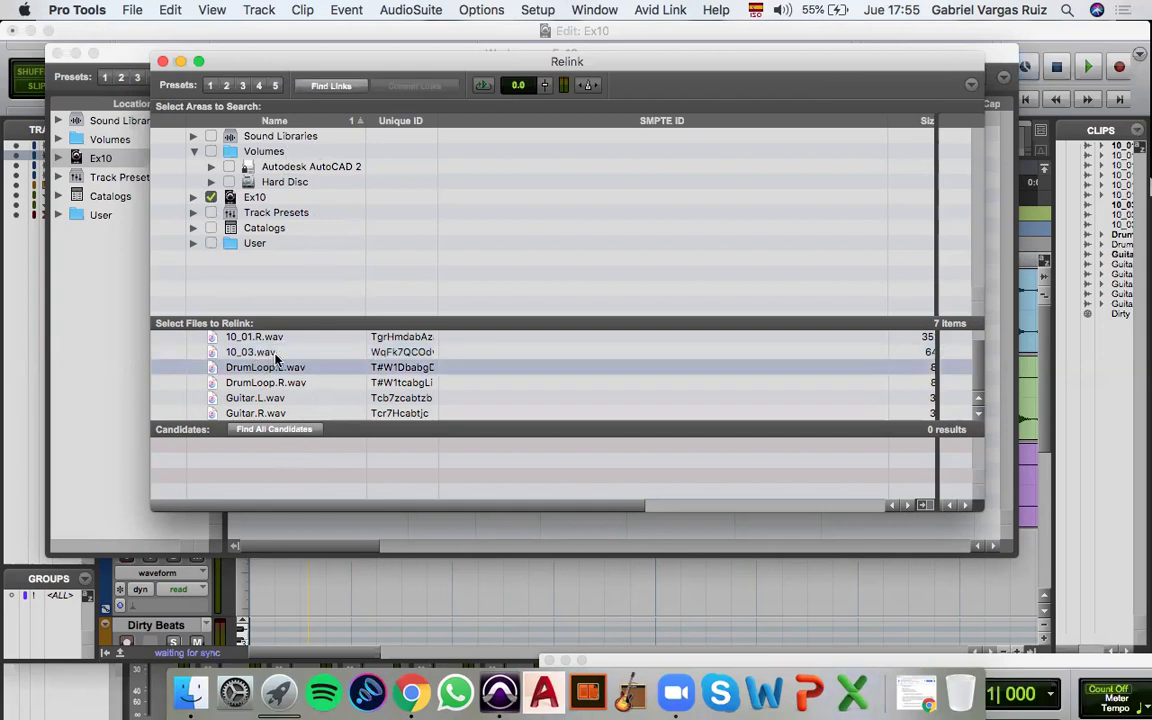
click(275, 355)
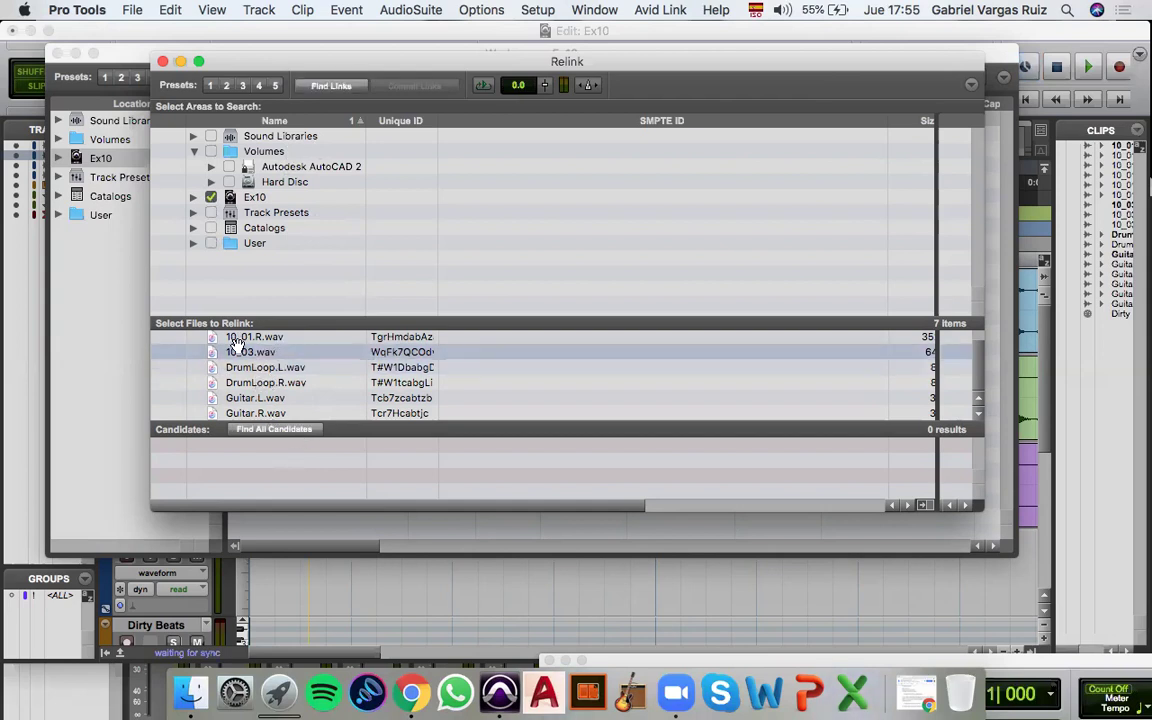
shift+click(238, 383)
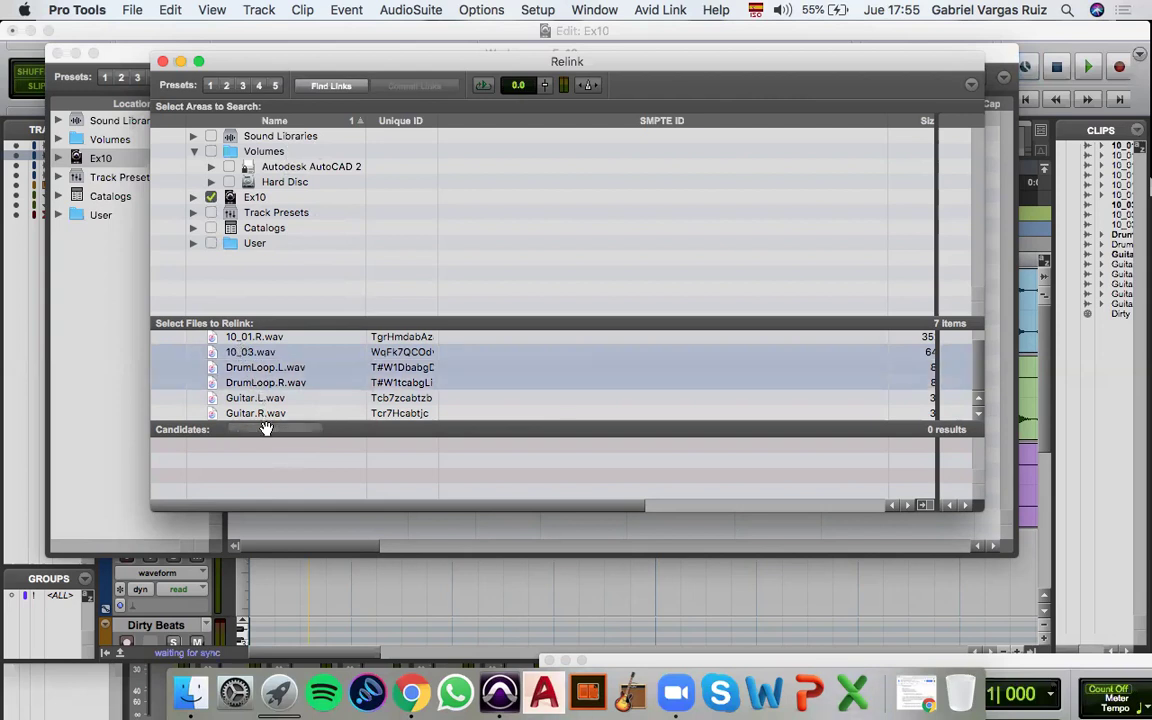
click(250, 351)
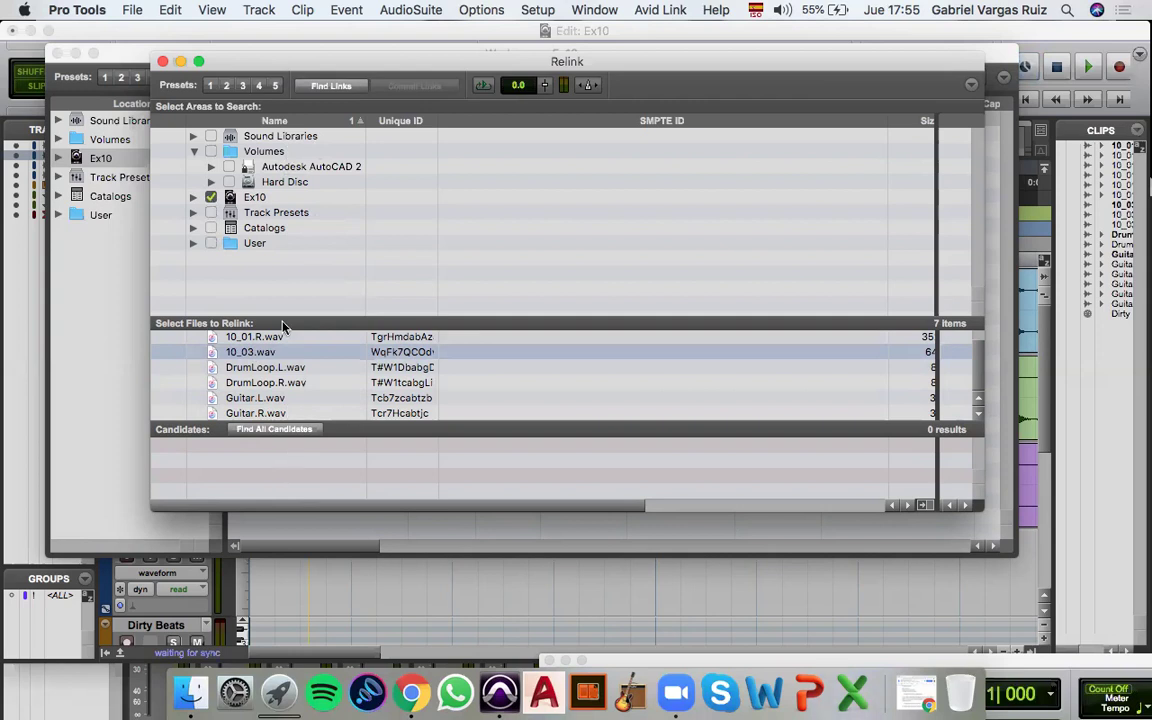
Extend the search areas to Volumes, Track Presets, Catalogs and User, and find all candidates for DrumLoop.R.wav.
click(230, 180)
click(230, 166)
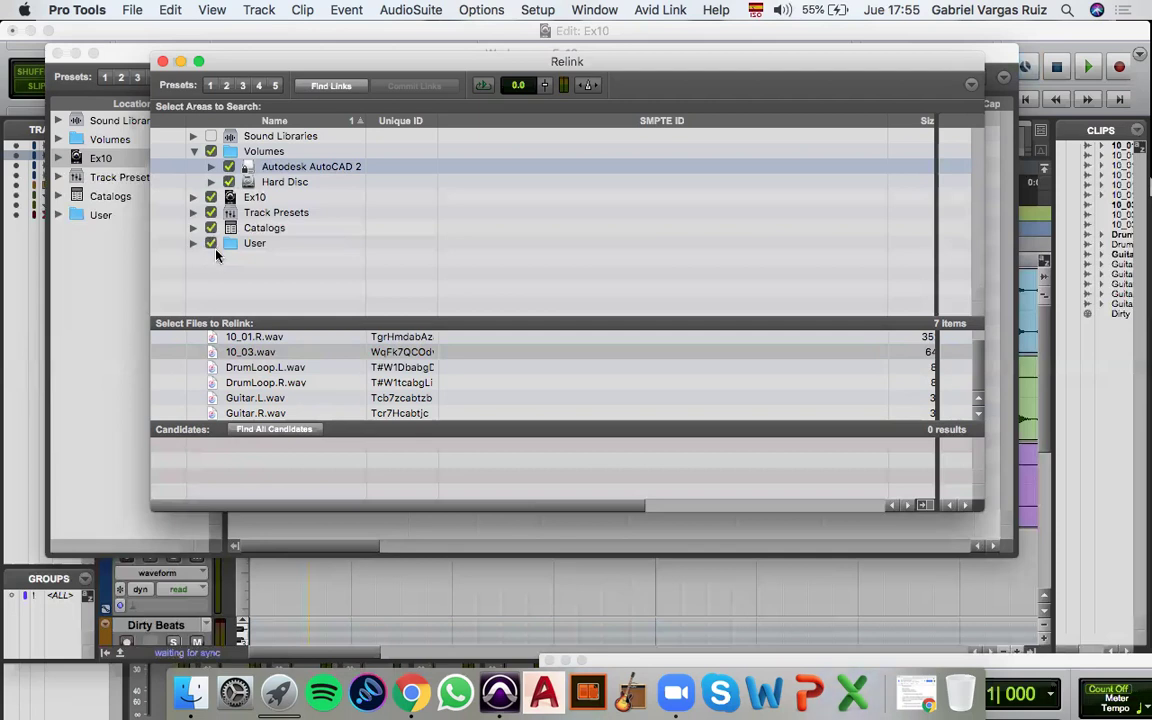
click(255, 382)
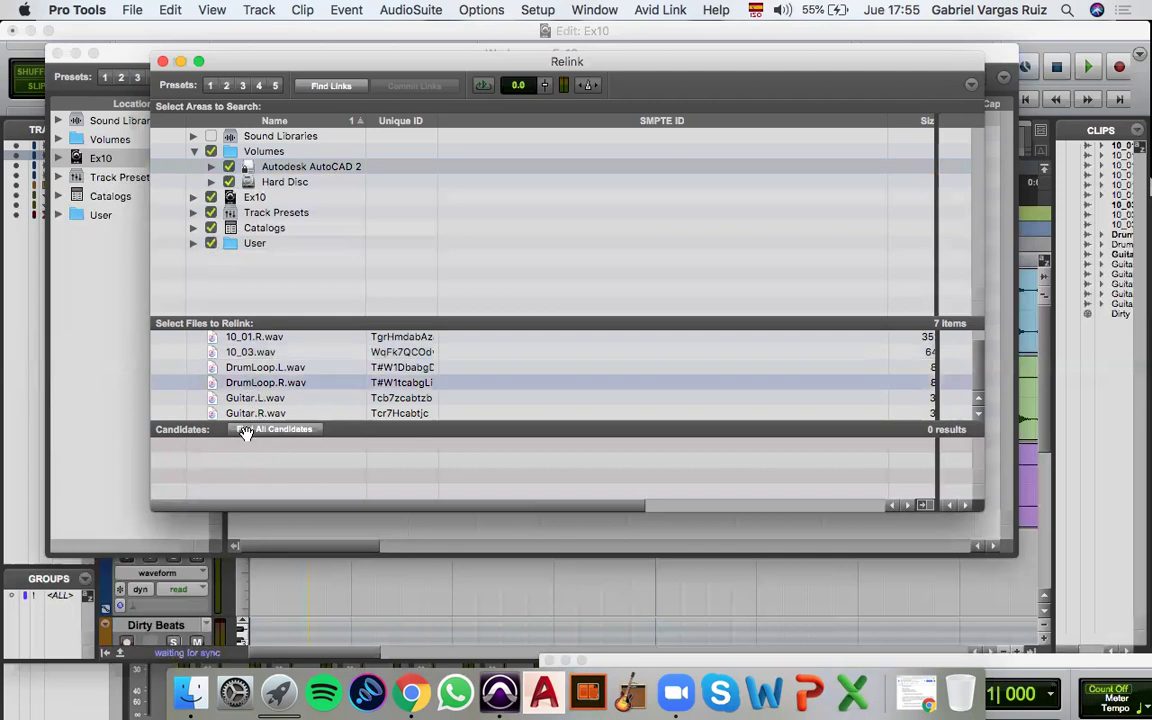
click(256, 429)
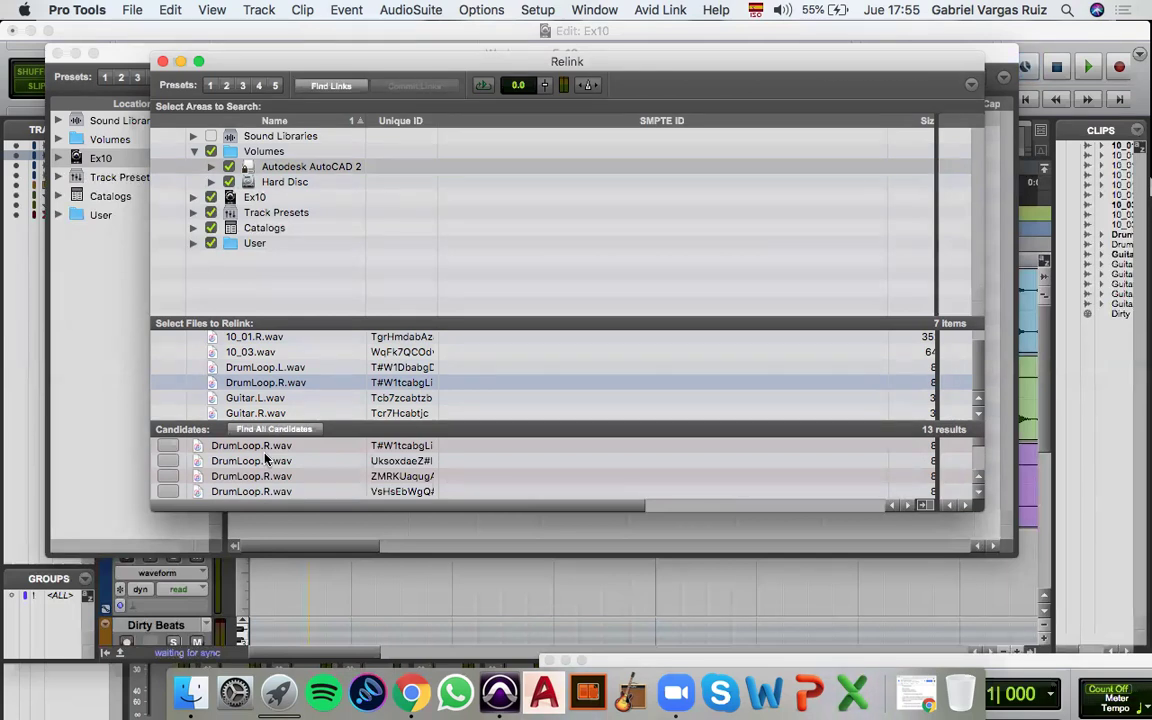
click(300, 446)
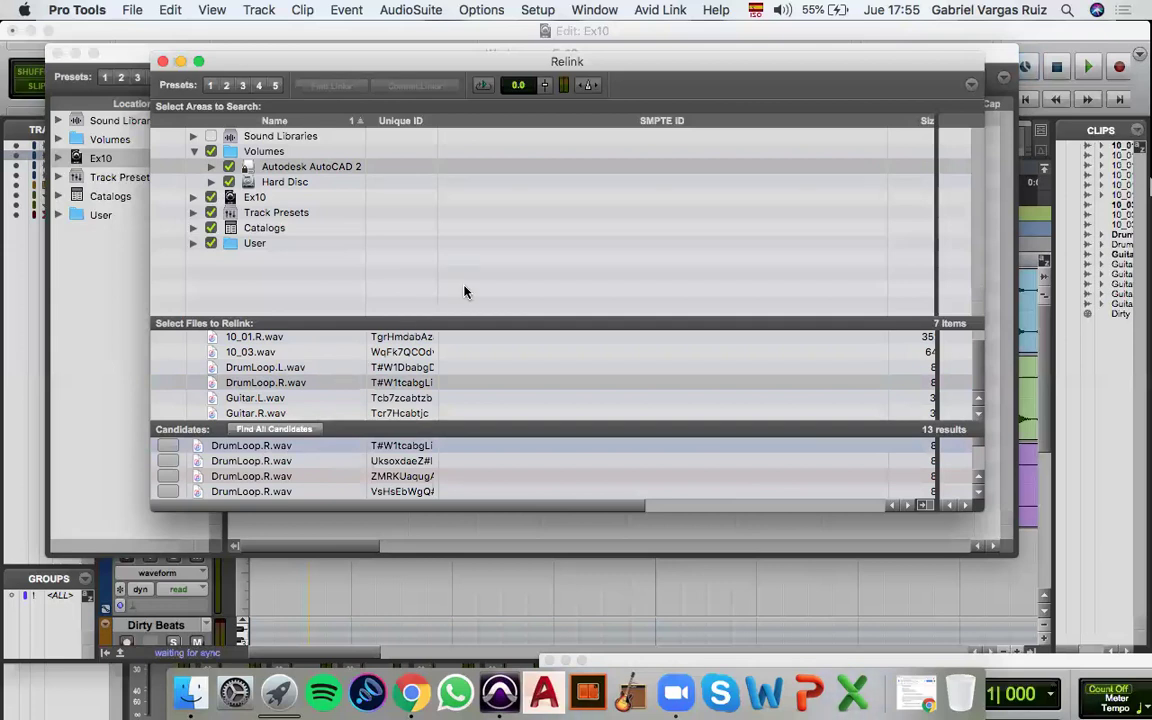
List the candidates for DrumLoop.R.wav again and place the DrumLoop.L.wav candidate on the Vox2 track at 1|1|000.
click(270, 368)
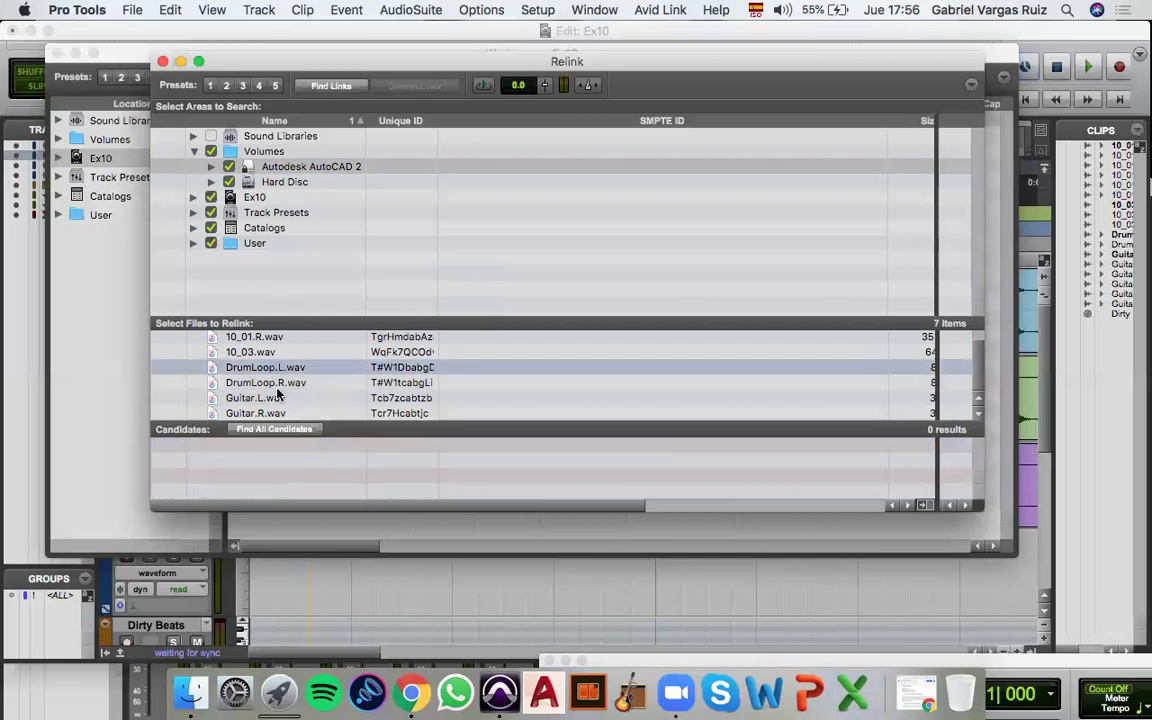
click(272, 384)
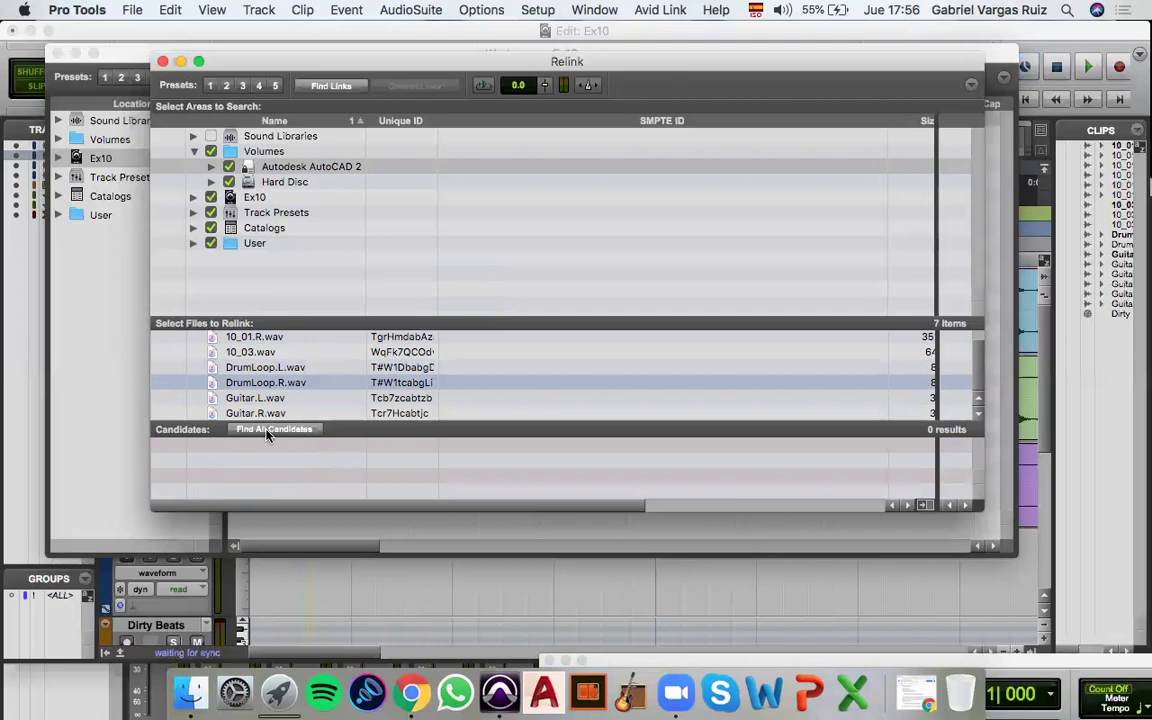
click(270, 430)
drag(265, 476, 368, 589)
scroll(409, 589, down, 5)
scroll(437, 590, up, 5)
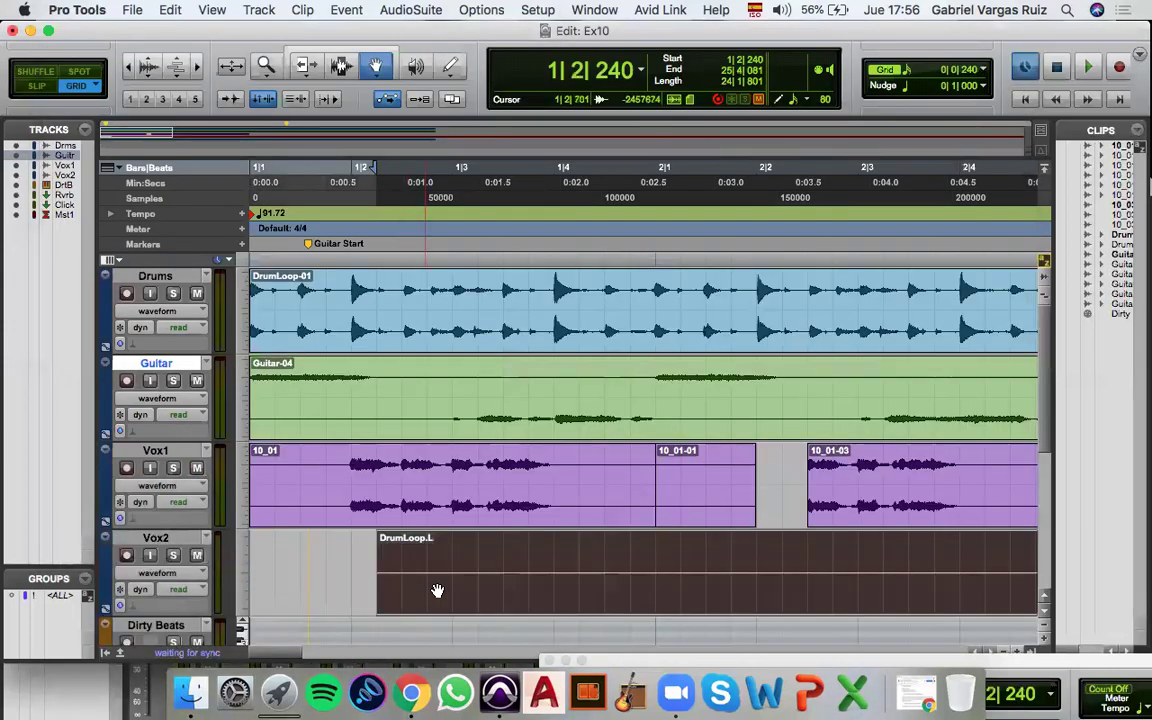
drag(463, 586, 337, 571)
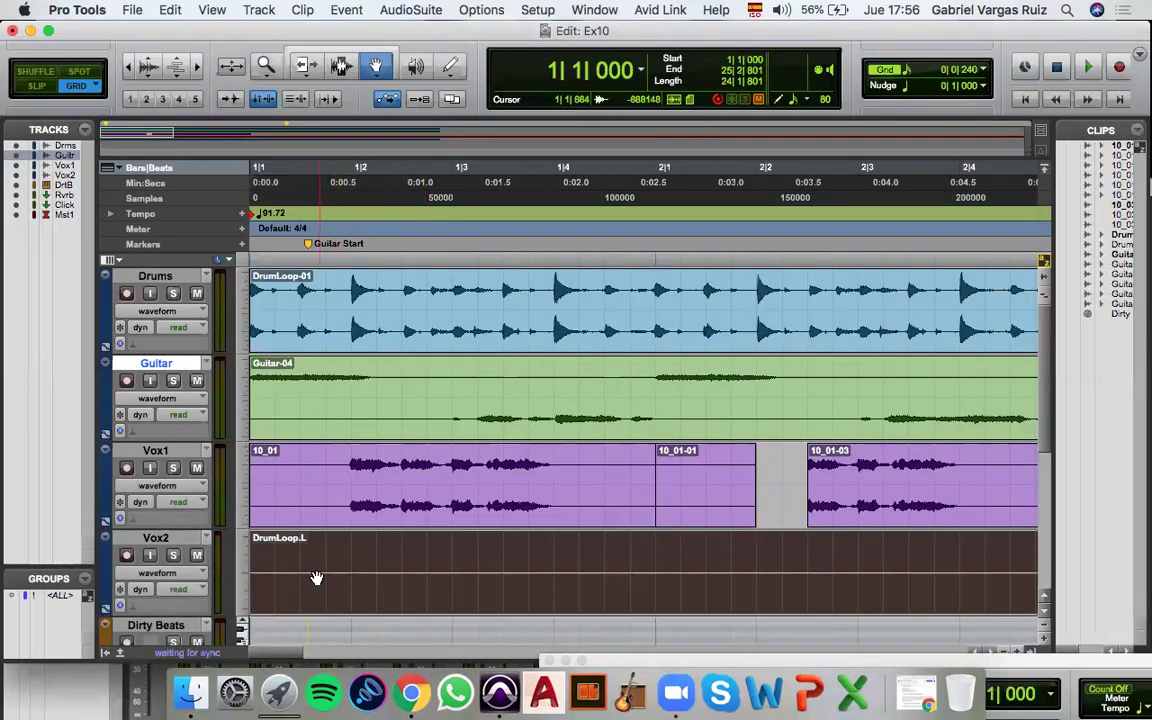
Check the tracks around the new Vox2 clip and play the session briefly from its start.
scroll(300, 560, down, 3)
scroll(288, 548, up, 2)
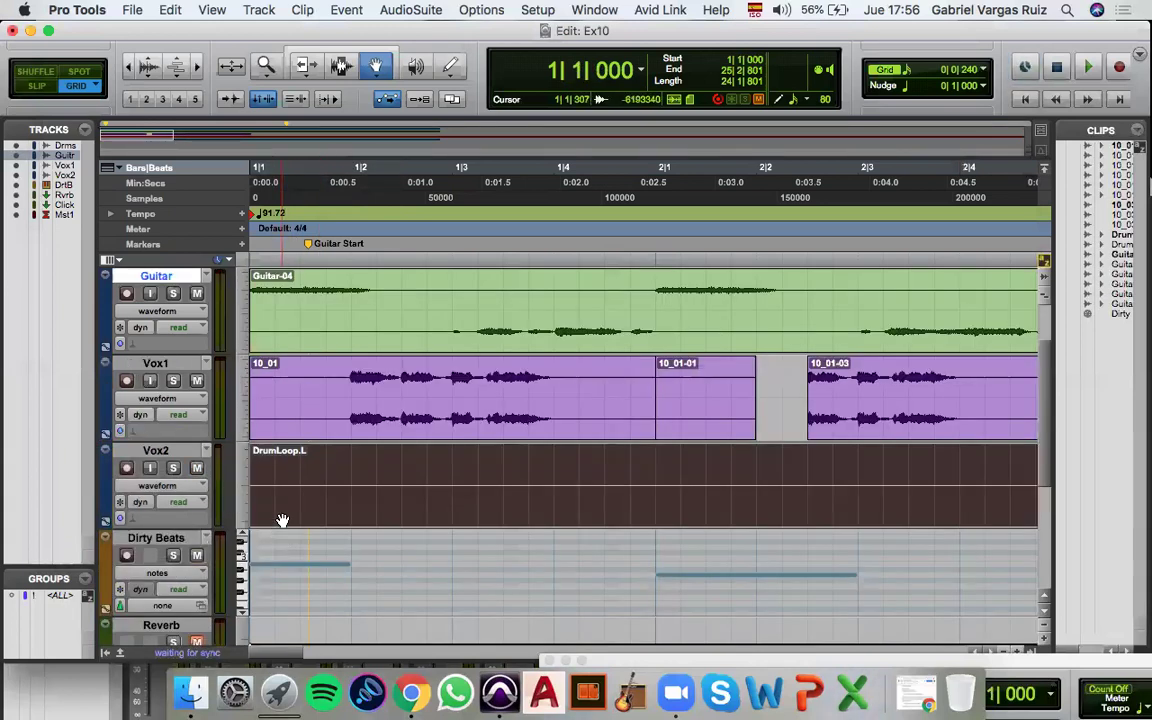
scroll(281, 521, up, 1)
scroll(288, 548, down, 3)
scroll(296, 561, up, 3)
click(375, 557)
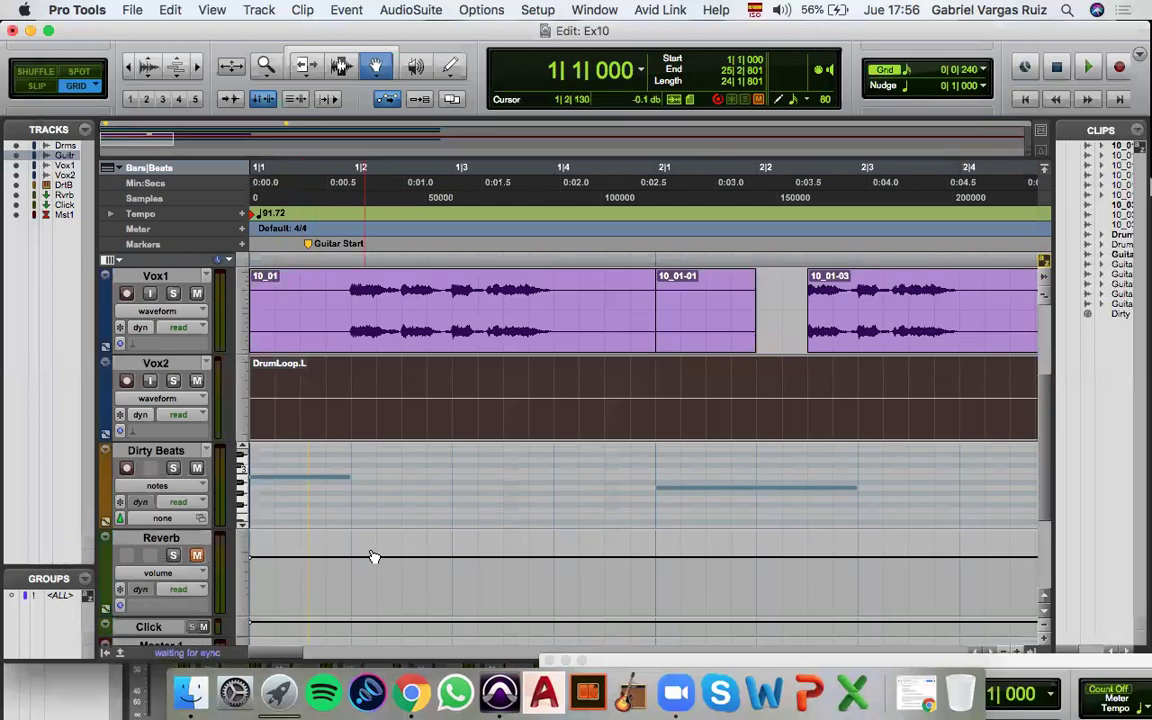
key(space)
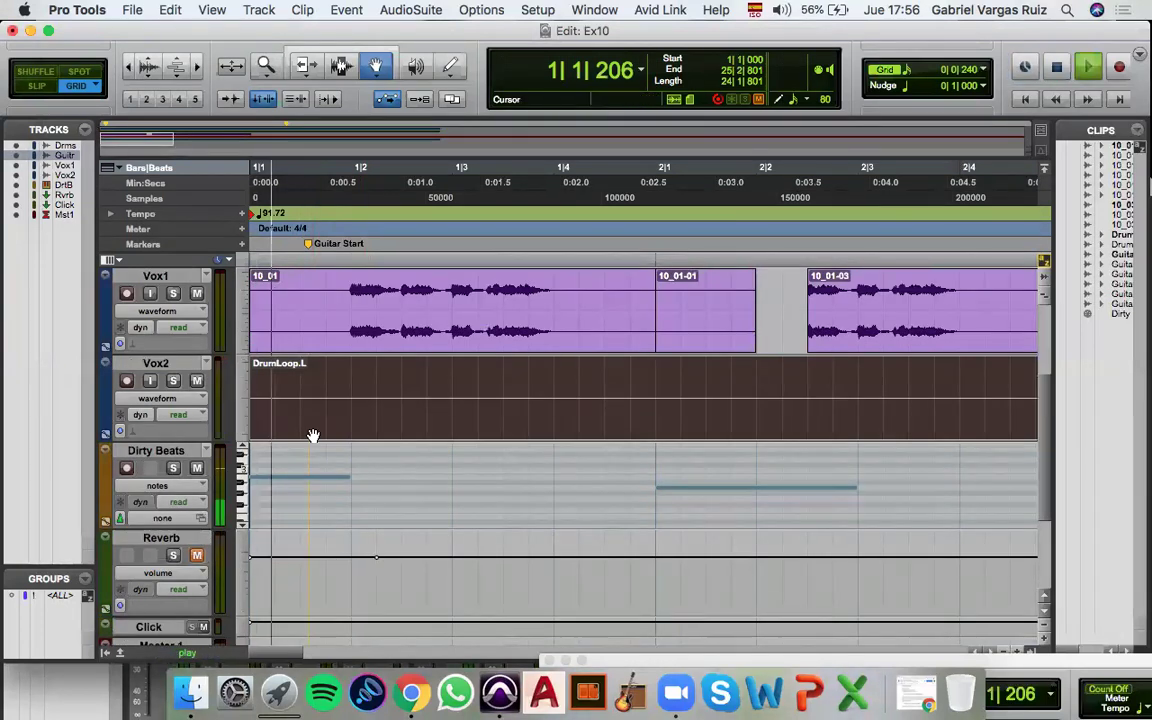
key(space)
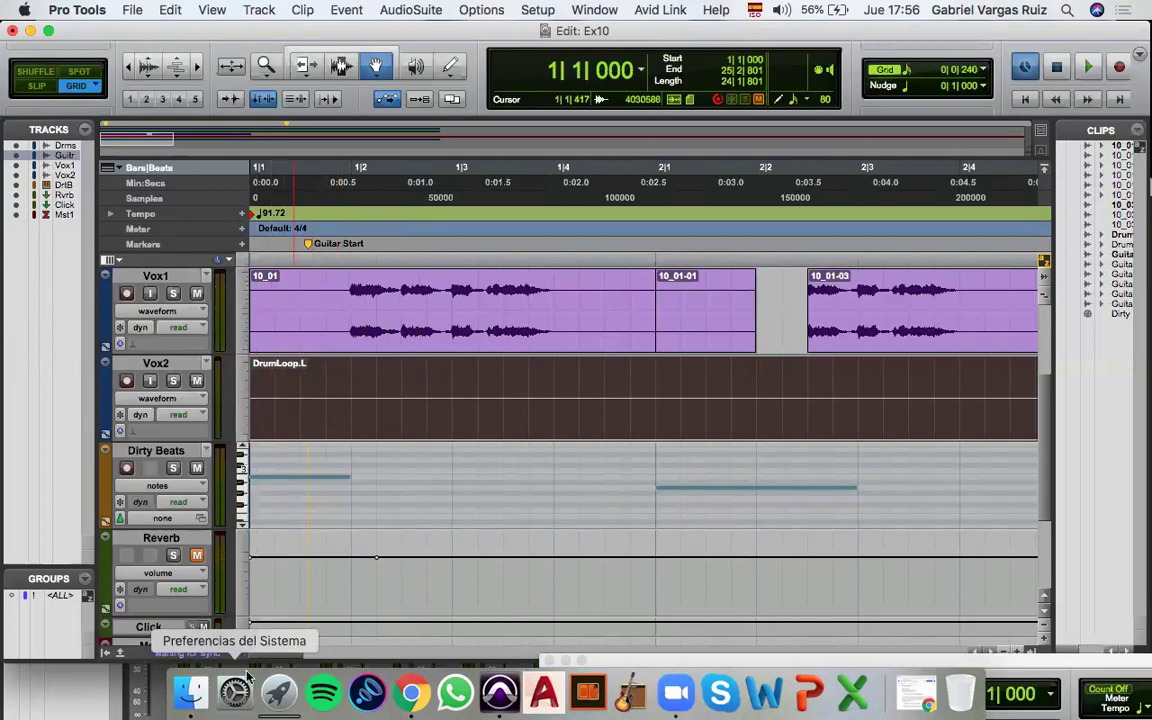
Move the Edit window down to uncover the Relink window, review its candidates, and return to the Edit window.
drag(146, 31, 163, 104)
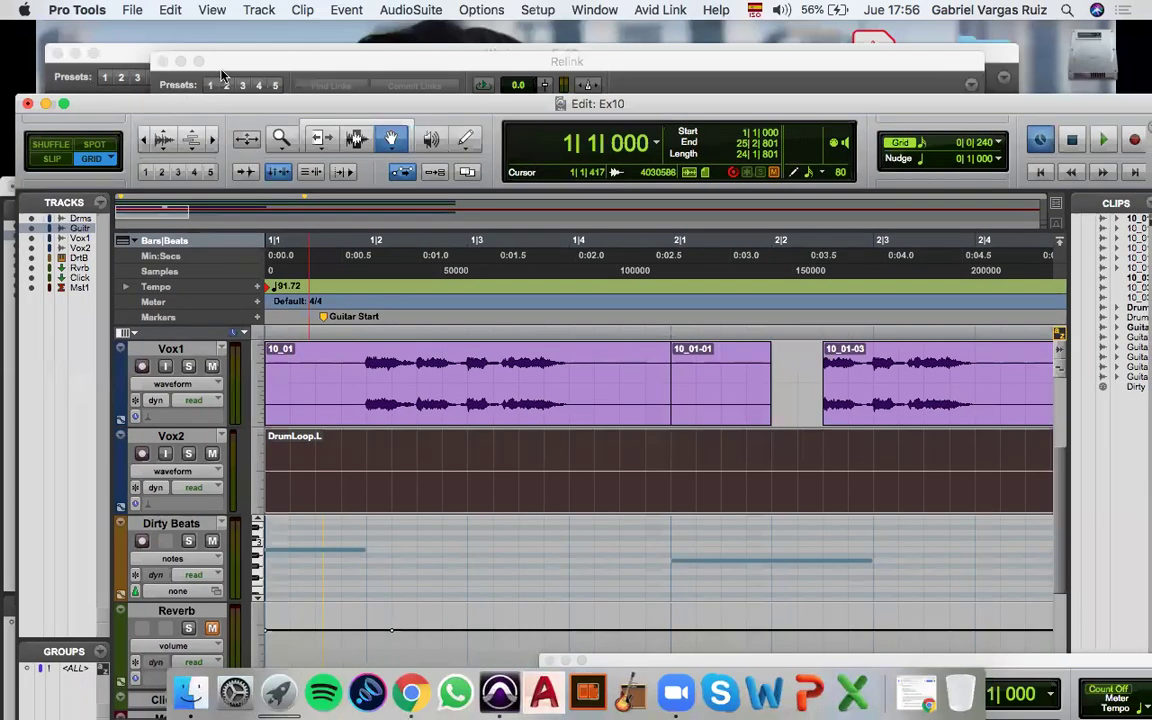
click(195, 68)
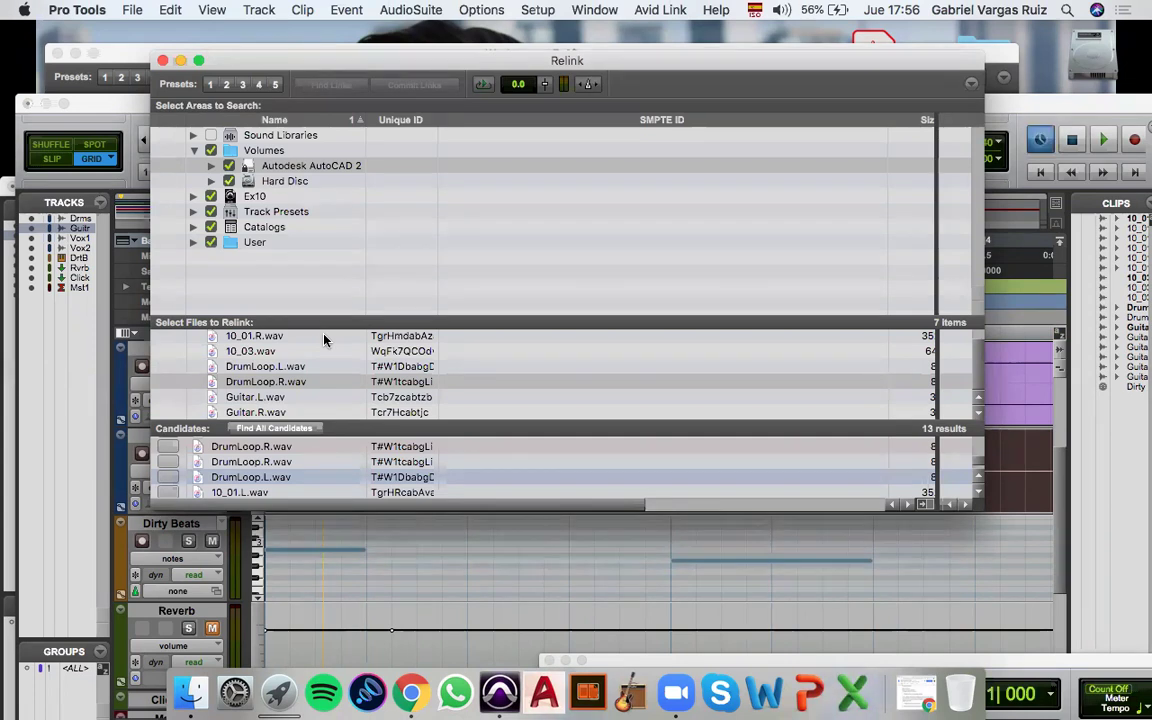
click(88, 100)
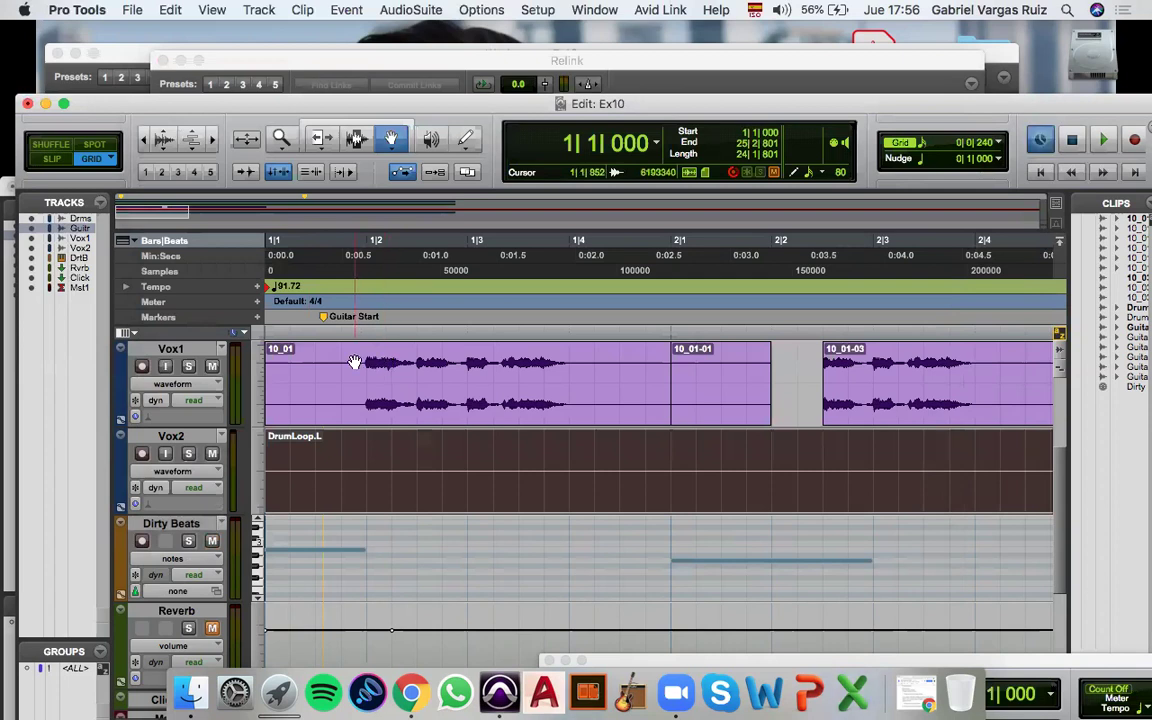